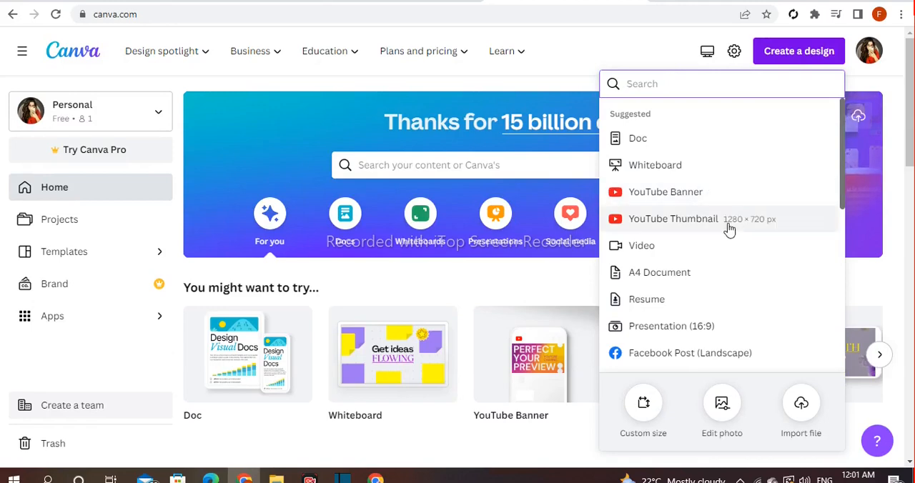
# Step: Create a blank YouTube Thumbnail design and title it "Text Dispersion Effect"
pyautogui.click(728, 228)
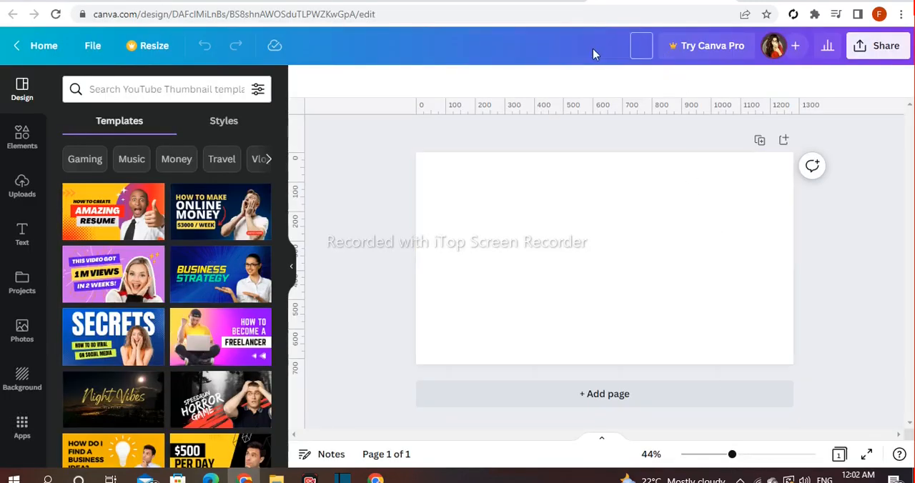
pyautogui.write('Text Dispersion Effect')
pyautogui.click(374, 216)
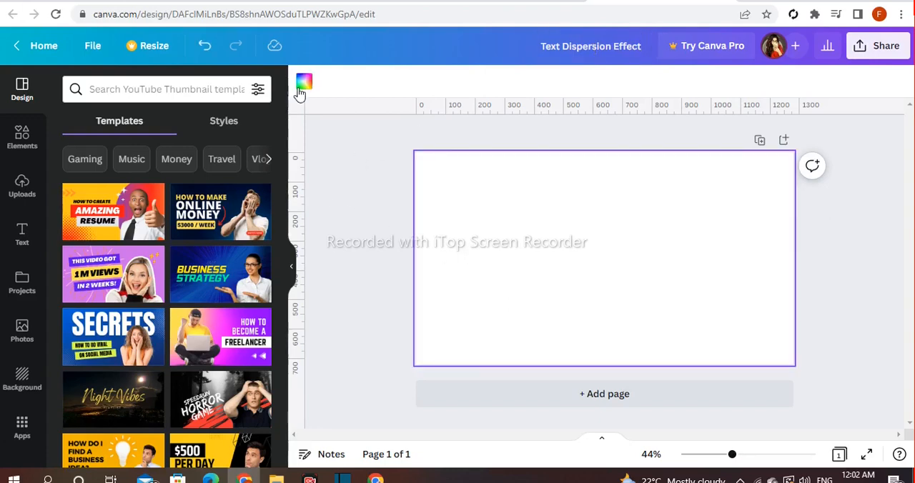
# Step: Fill the page background with the solid yellow default color
pyautogui.click(304, 81)
pyautogui.scroll(-1, 265, 284)
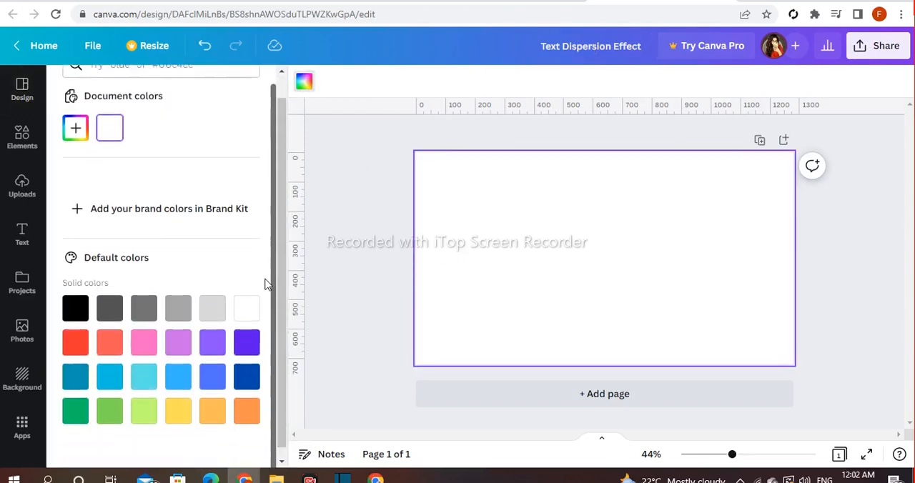
pyautogui.click(178, 402)
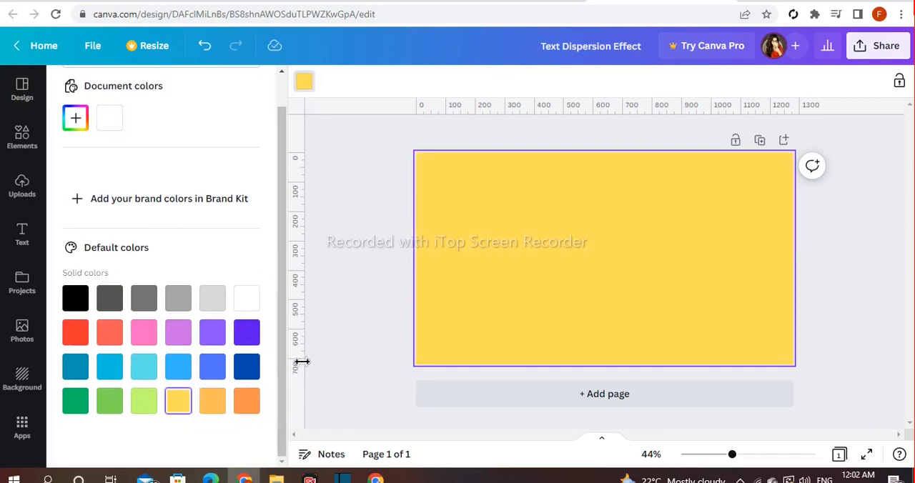
pyautogui.click(335, 330)
pyautogui.click(359, 334)
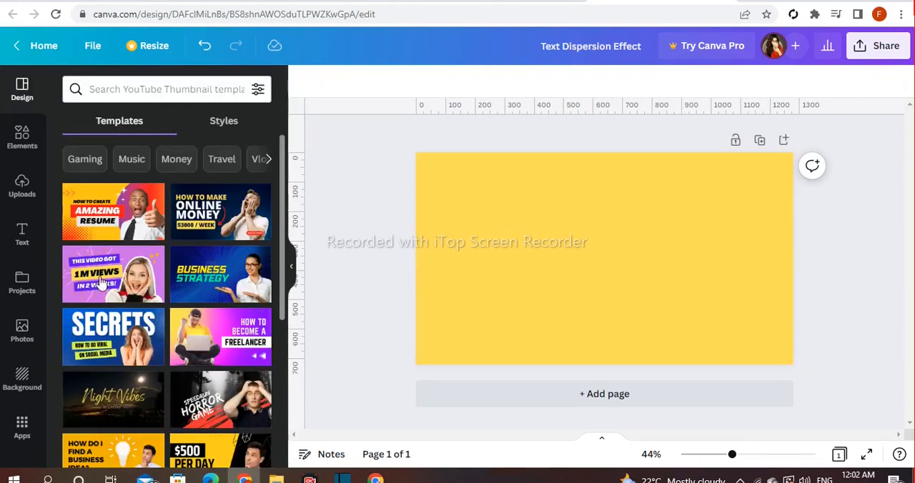
# Step: Add a heading to the page with the text "Butterfly"
pyautogui.click(19, 254)
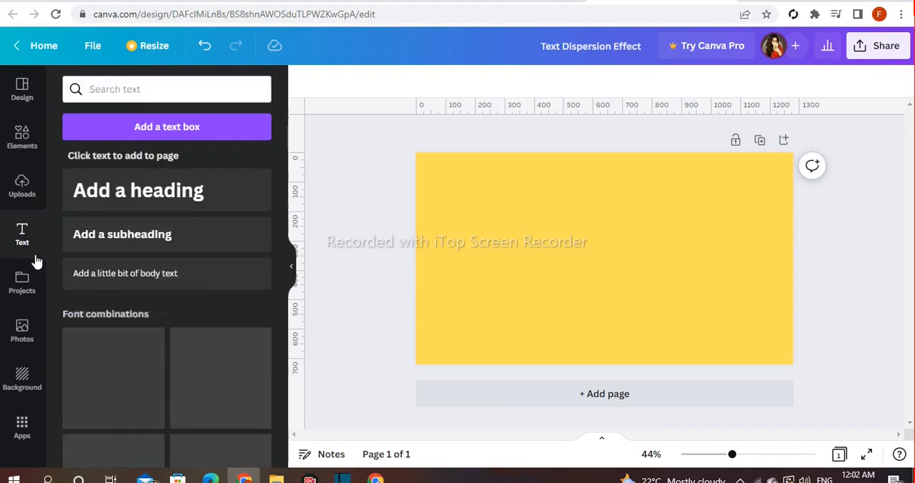
pyautogui.click(166, 194)
pyautogui.press('BackSpace')
pyautogui.write('But')
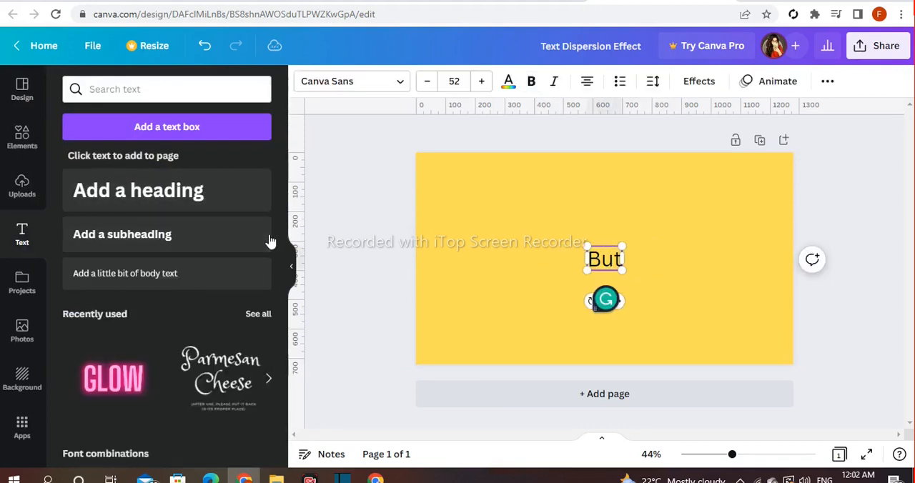
pyautogui.write('terfly')
# Step: Enlarge the "Butterfly" heading to about font size 99 and move it toward the right half of the page
pyautogui.click(482, 247)
pyautogui.click(565, 259)
pyautogui.moveTo(545, 245); pyautogui.dragTo(479, 221)
pyautogui.moveTo(533, 261); pyautogui.dragTo(636, 276)
# Step: Change the font of the "Butterfly" heading to Gagalin
pyautogui.click(343, 90)
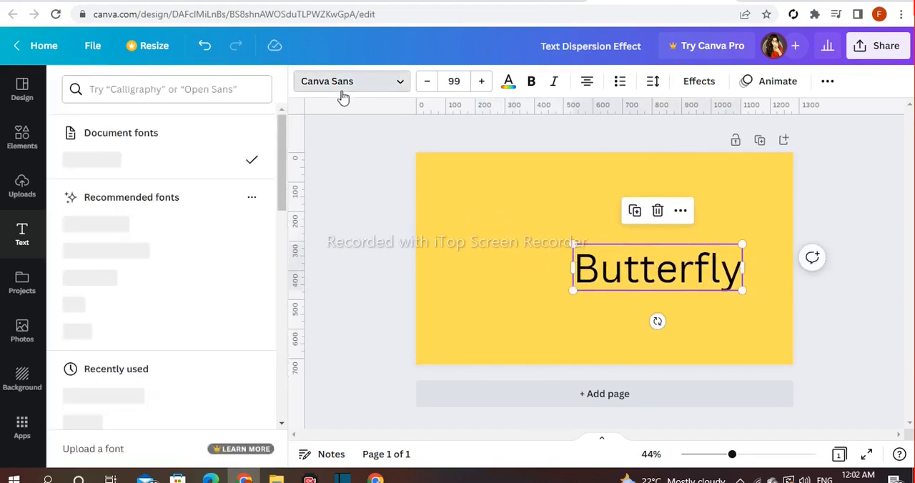
pyautogui.scroll(-2, 239, 221)
pyautogui.scroll(-1, 292, 216)
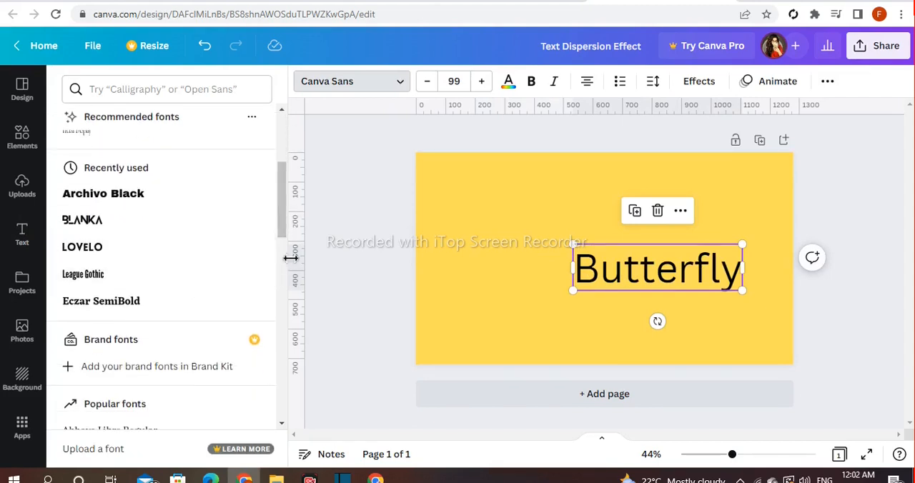
pyautogui.scroll(-3, 284, 259)
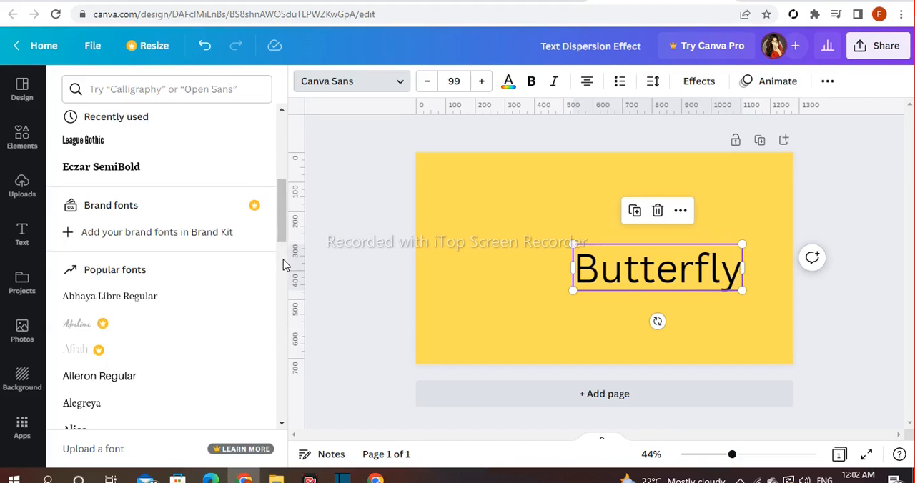
pyautogui.scroll(-1, 283, 260)
pyautogui.click(112, 356)
pyautogui.scroll(-10, 284, 293)
pyautogui.click(98, 365)
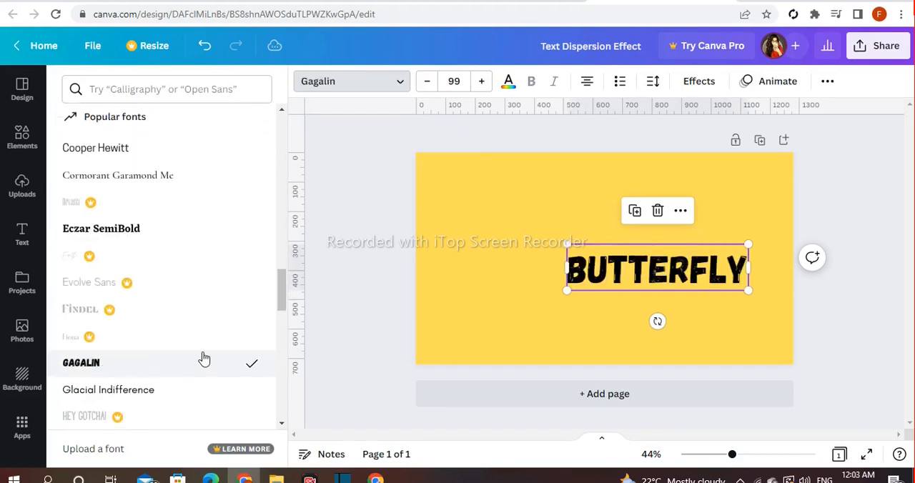
pyautogui.click(349, 283)
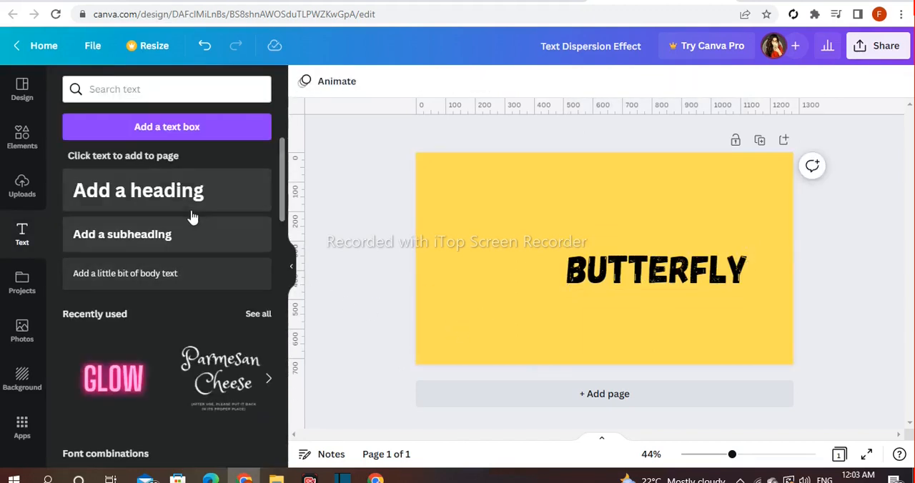
# Step: Add a separate heading "B", enlarge it to about font size 251 and place it left of the Butterfly text
pyautogui.click(191, 207)
pyautogui.press('BackSpace')
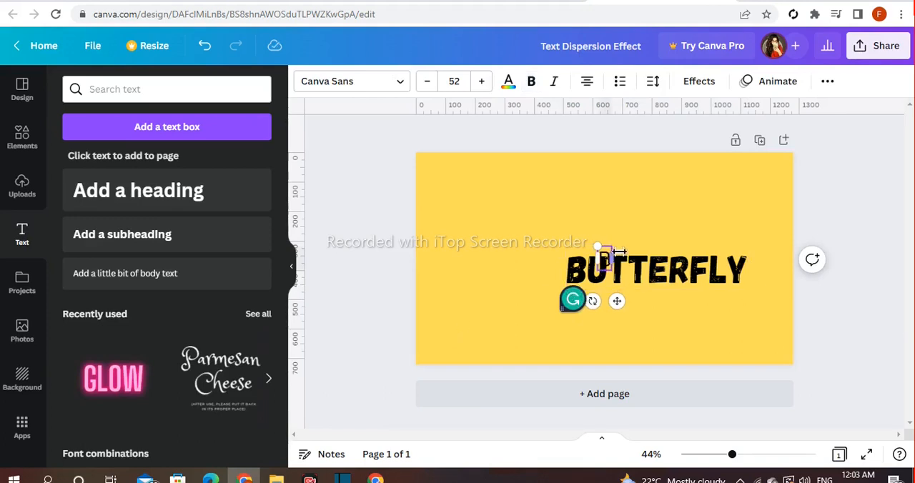
pyautogui.write('B')
pyautogui.moveTo(597, 247); pyautogui.dragTo(415, 218)
pyautogui.click(623, 239)
pyautogui.moveTo(607, 236); pyautogui.dragTo(547, 287)
# Step: Remove the initial B from the Butterfly text and move the large B directly in front of the remaining letters
pyautogui.click(588, 274)
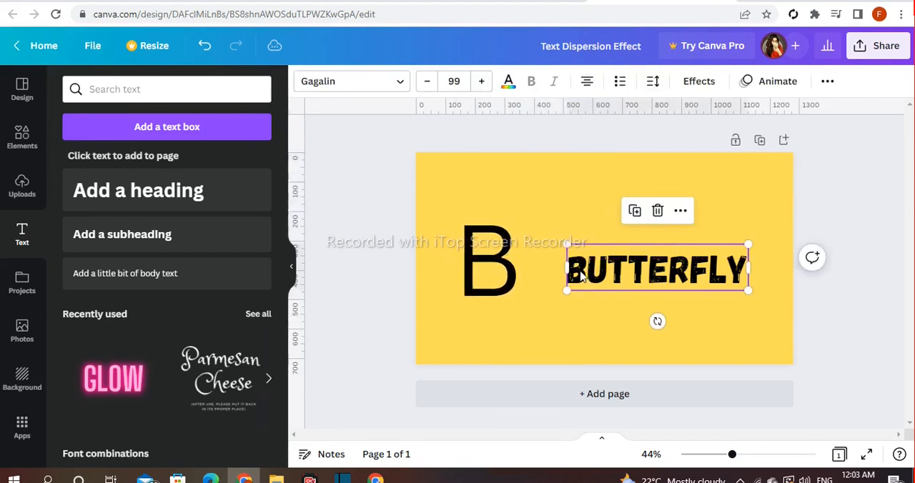
pyautogui.press('BackSpace')
pyautogui.moveTo(739, 291); pyautogui.dragTo(743, 295)
pyautogui.moveTo(500, 287); pyautogui.dragTo(556, 285)
# Step: Change the font of the large B to Archivo Black
pyautogui.click(351, 81)
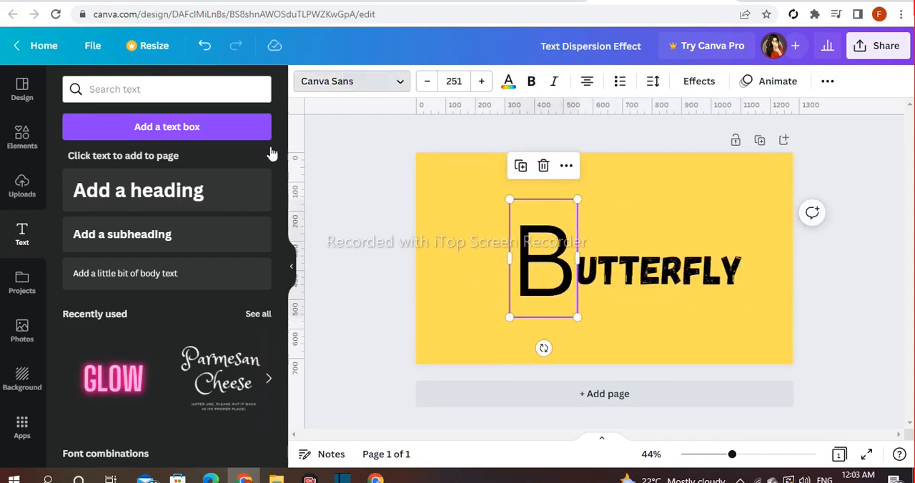
pyautogui.scroll(15, 204, 281)
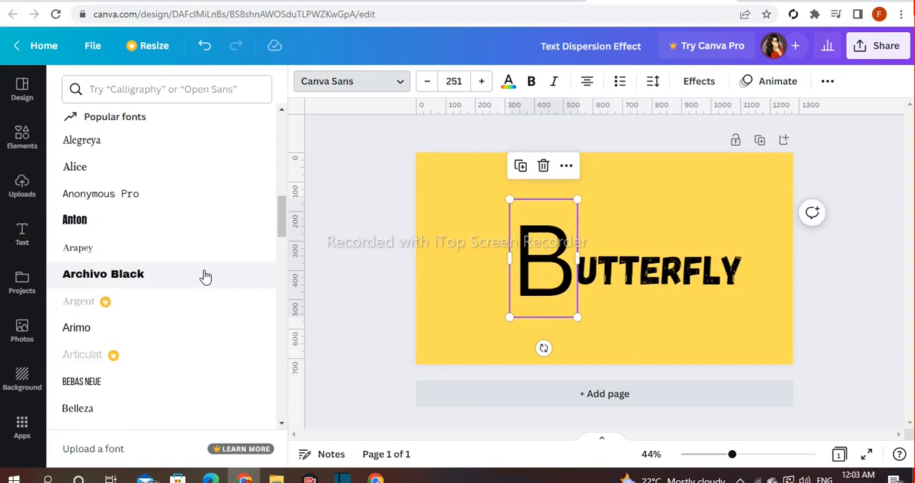
pyautogui.scroll(4, 205, 277)
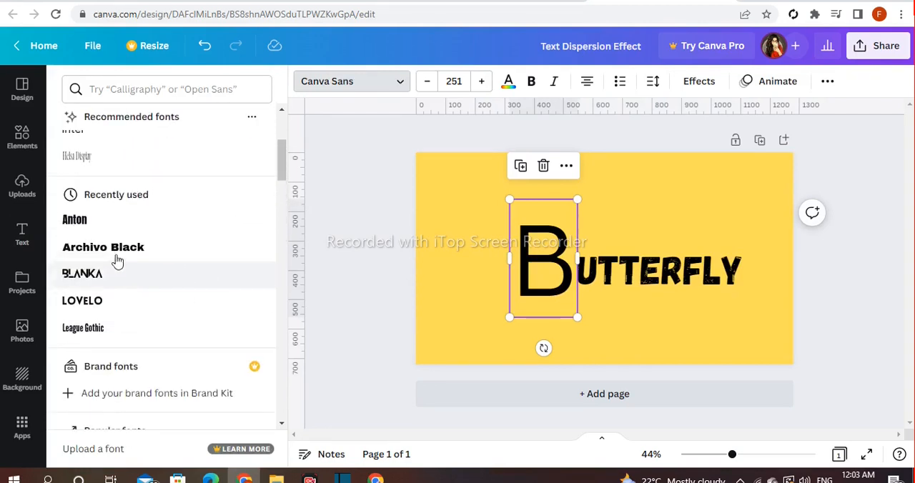
pyautogui.click(107, 250)
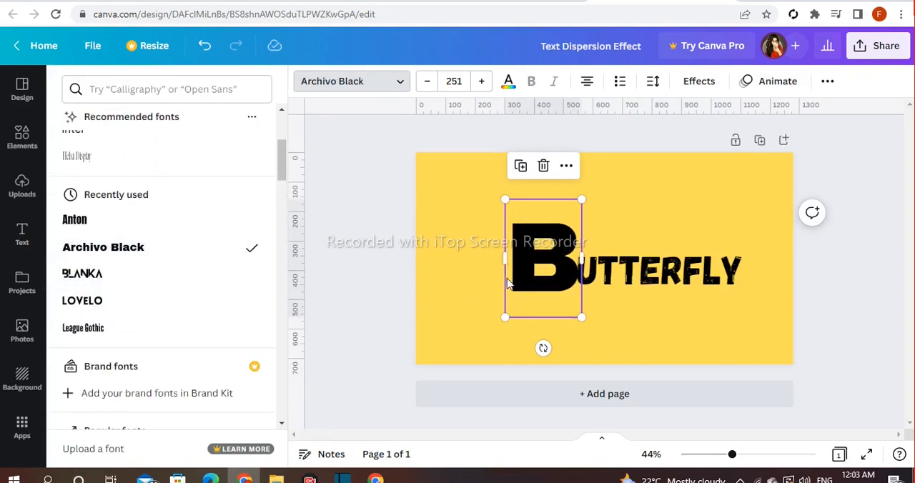
# Step: Shift the large B slightly left, clear of the other letters, and enlarge it to about font size 306
pyautogui.moveTo(531, 283); pyautogui.dragTo(524, 283)
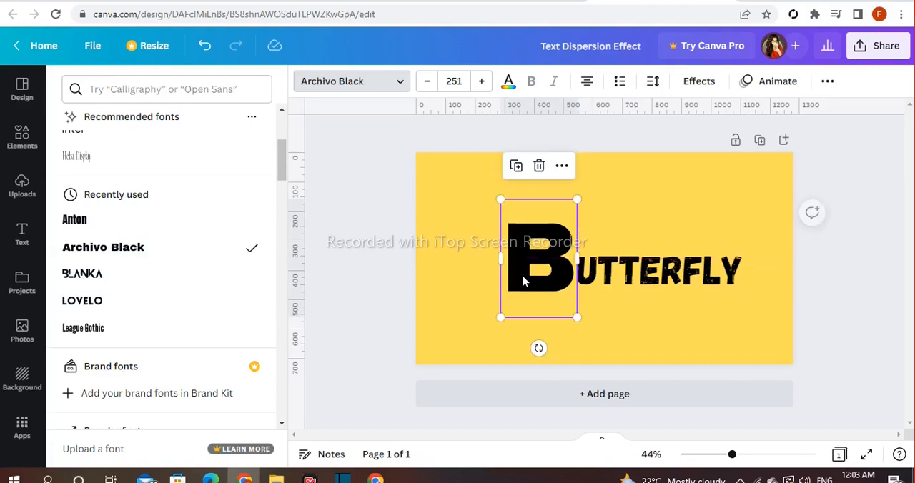
pyautogui.moveTo(498, 202); pyautogui.dragTo(459, 191)
pyautogui.click(372, 203)
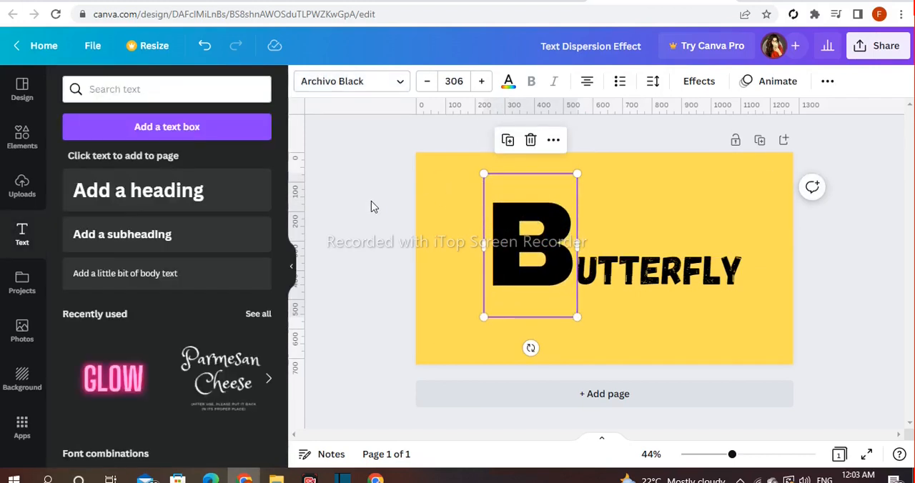
# Step: Add a square from the Lines & Shapes collection to the page
pyautogui.click(17, 148)
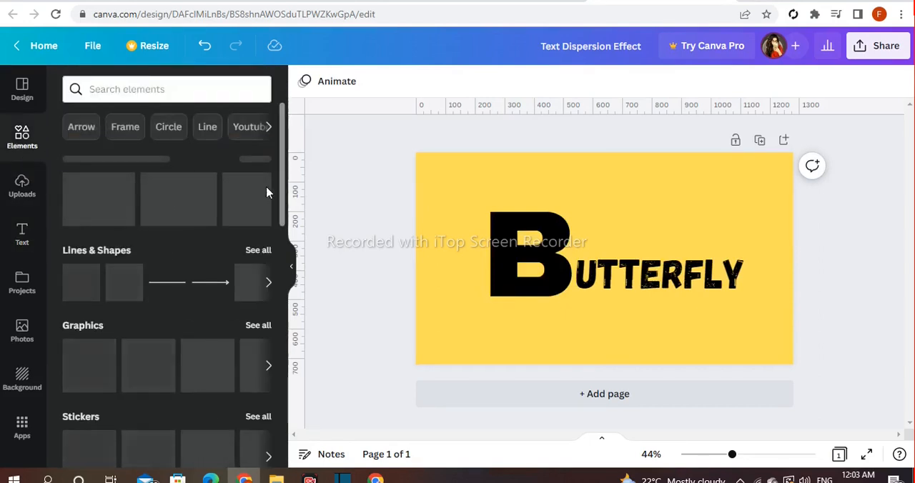
pyautogui.scroll(-2, 282, 185)
pyautogui.scroll(2, 244, 192)
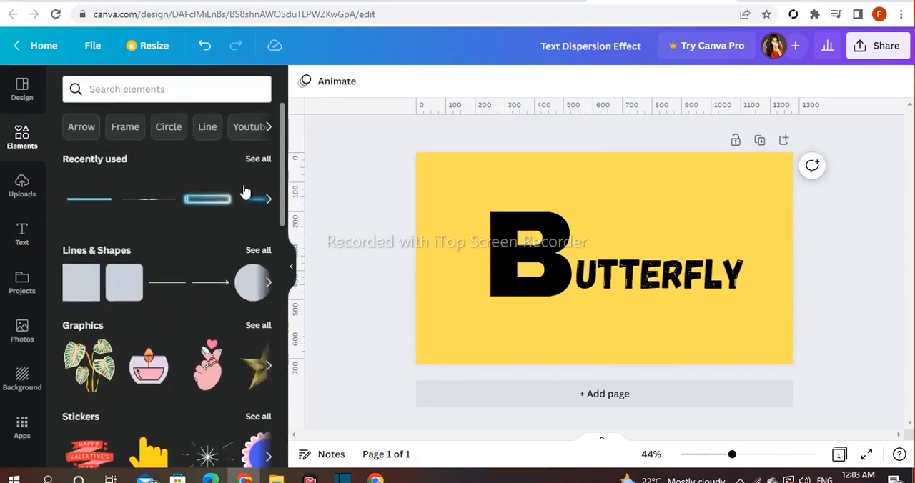
pyautogui.click(258, 251)
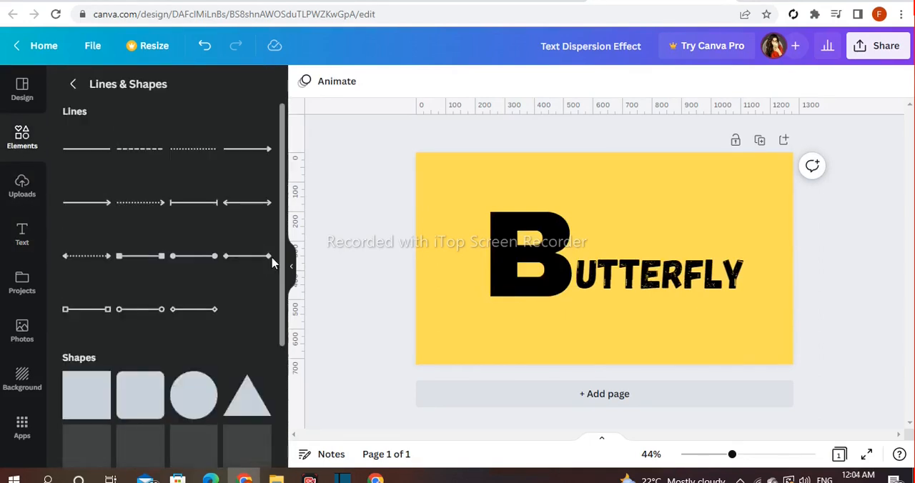
pyautogui.scroll(-2, 264, 264)
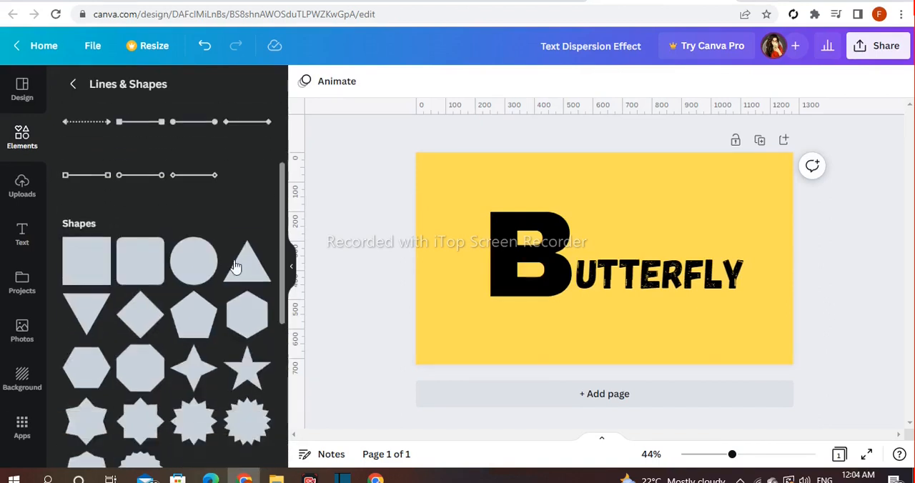
pyautogui.click(107, 280)
# Step: Recolor the black square with the yellow document color of the background
pyautogui.click(604, 269)
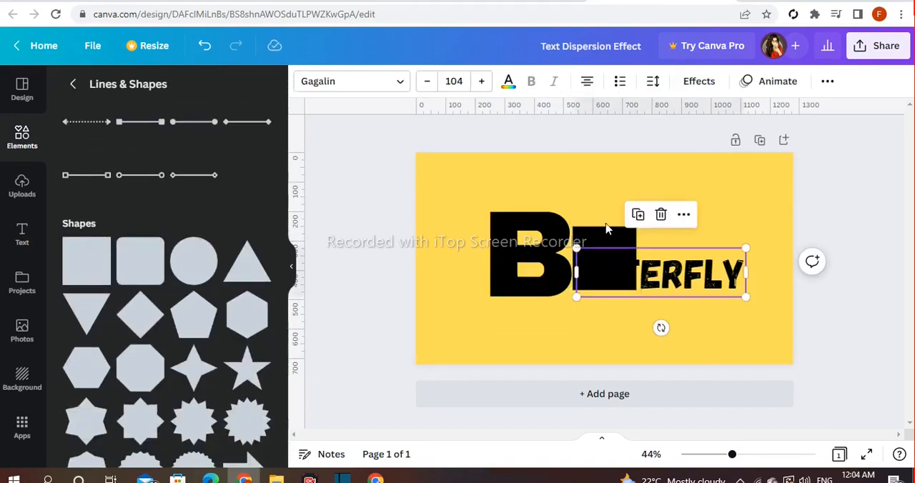
pyautogui.click(607, 242)
pyautogui.click(375, 83)
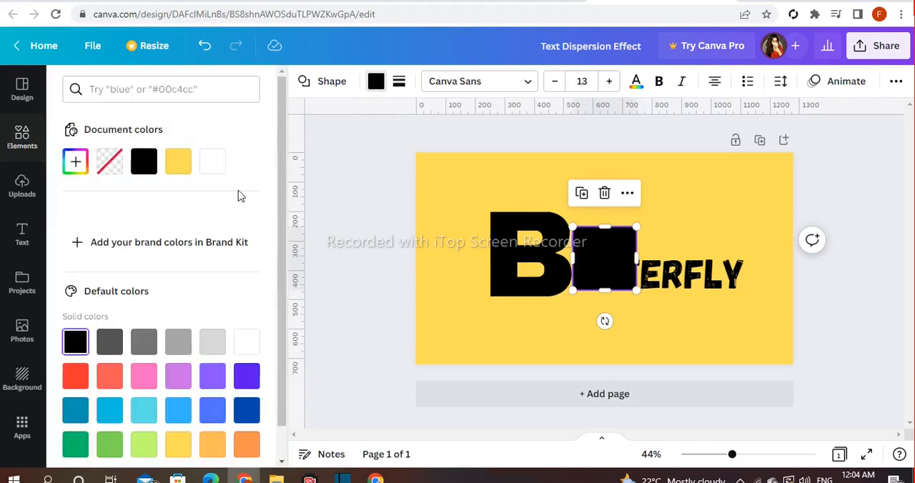
pyautogui.click(176, 162)
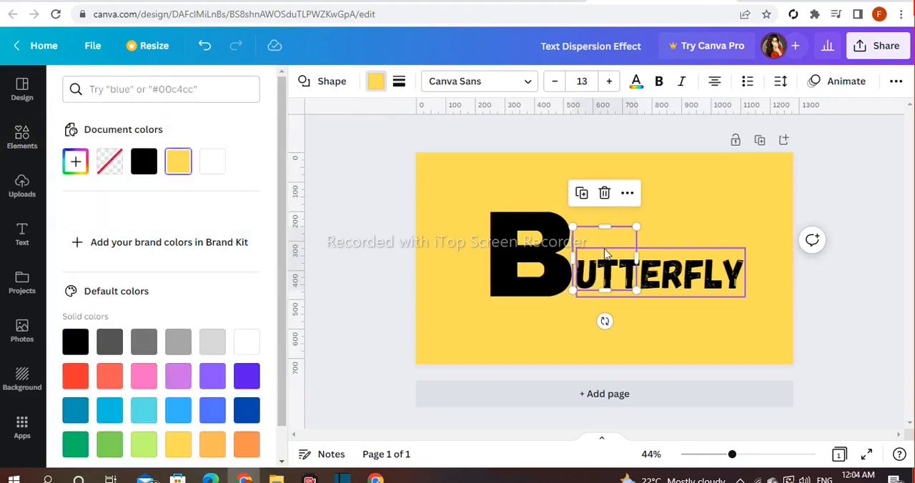
# Step: Fit the yellow square over the upper half of the large B and send the B behind it
pyautogui.moveTo(602, 245); pyautogui.dragTo(513, 204)
pyautogui.moveTo(553, 227); pyautogui.dragTo(575, 228)
pyautogui.click(542, 209)
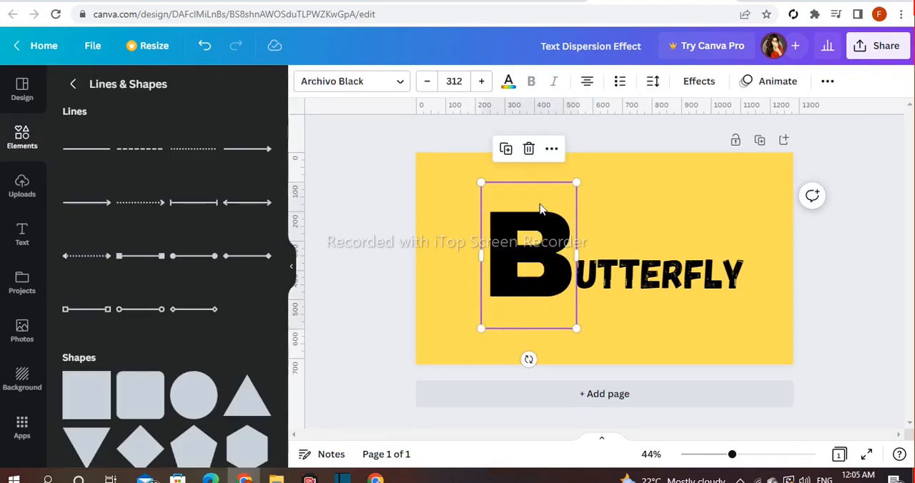
pyautogui.click(551, 150)
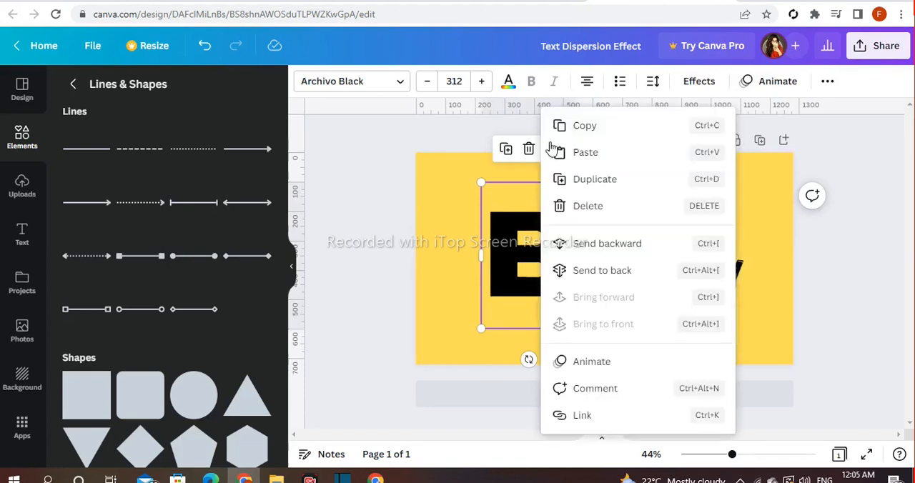
pyautogui.click(611, 255)
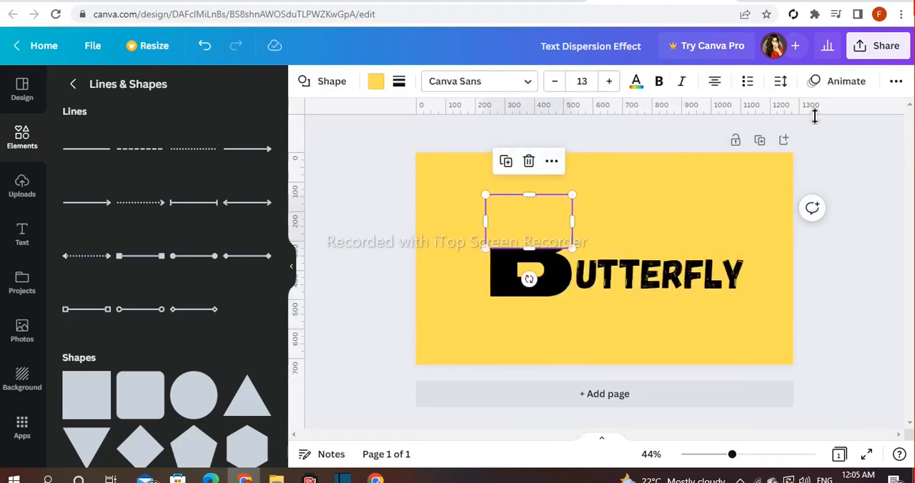
# Step: Set the transparency of the yellow square to 80
pyautogui.click(896, 82)
pyautogui.click(829, 115)
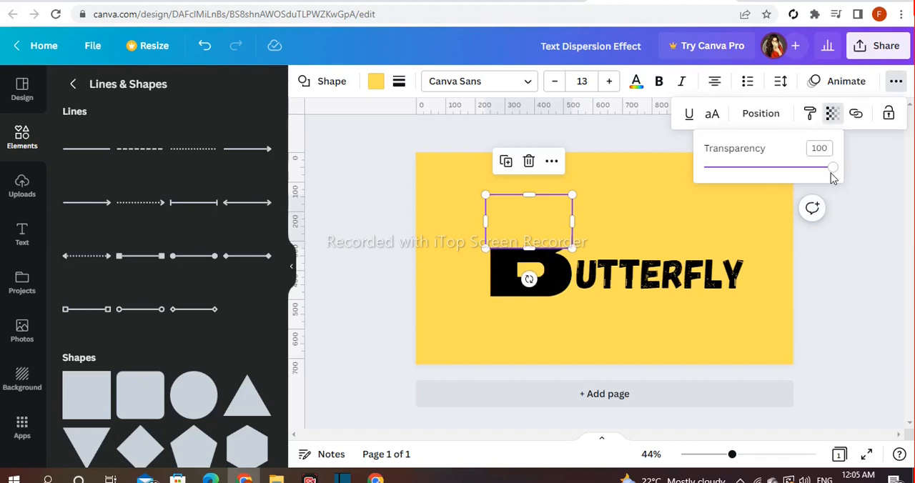
pyautogui.moveTo(833, 175); pyautogui.dragTo(806, 176)
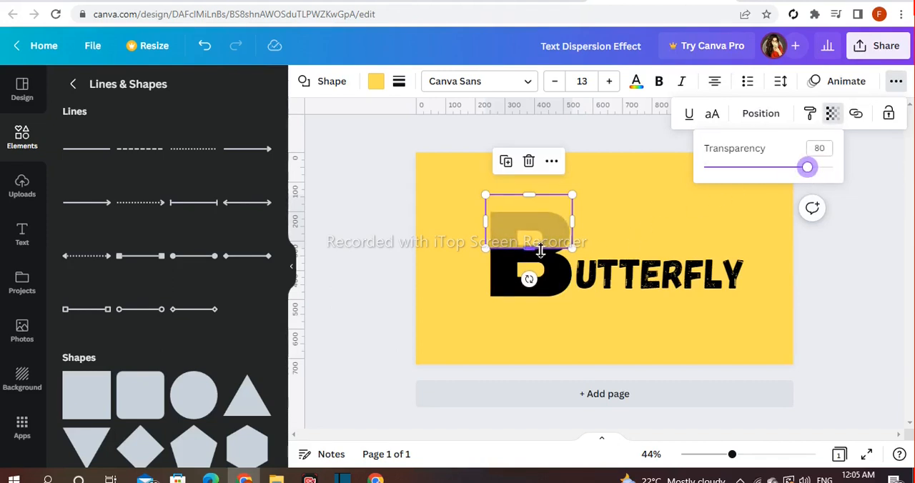
# Step: Extend the yellow square's lower edge slightly downward and nudge the large B down beneath it
pyautogui.click(542, 250)
pyautogui.moveTo(543, 251); pyautogui.dragTo(515, 275)
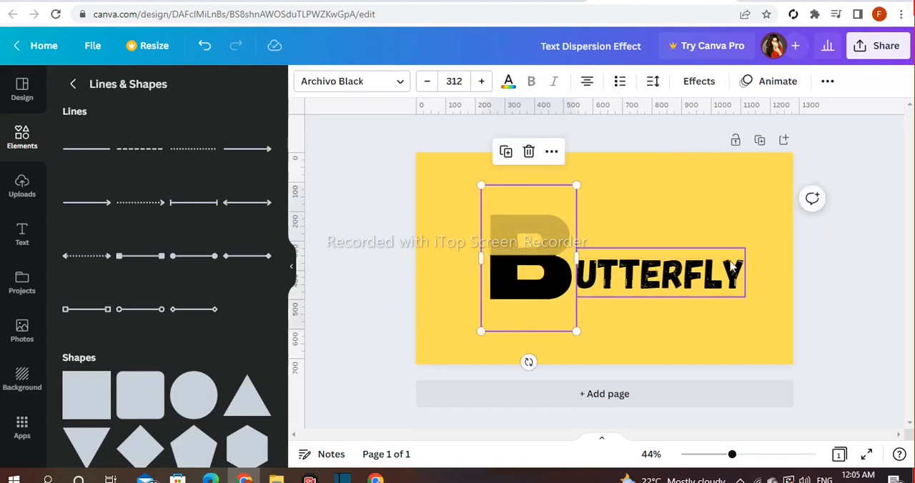
pyautogui.click(826, 256)
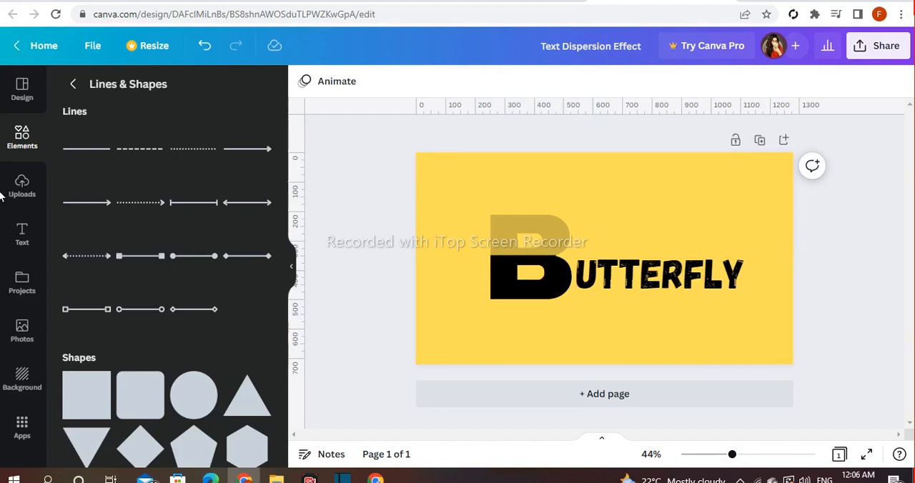
# Step: Search the elements library for "butterfly" and show the full set of graphics
pyautogui.click(11, 146)
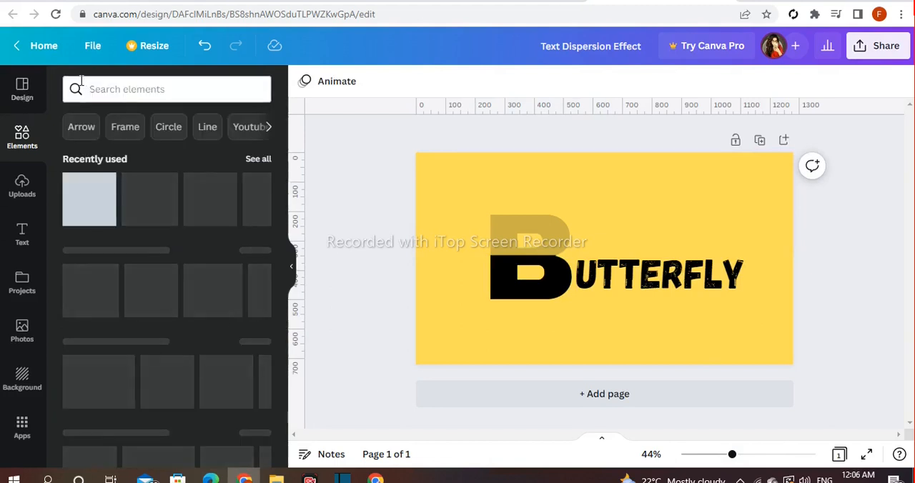
pyautogui.click(118, 89)
pyautogui.write('butterfly')
pyautogui.press('Return')
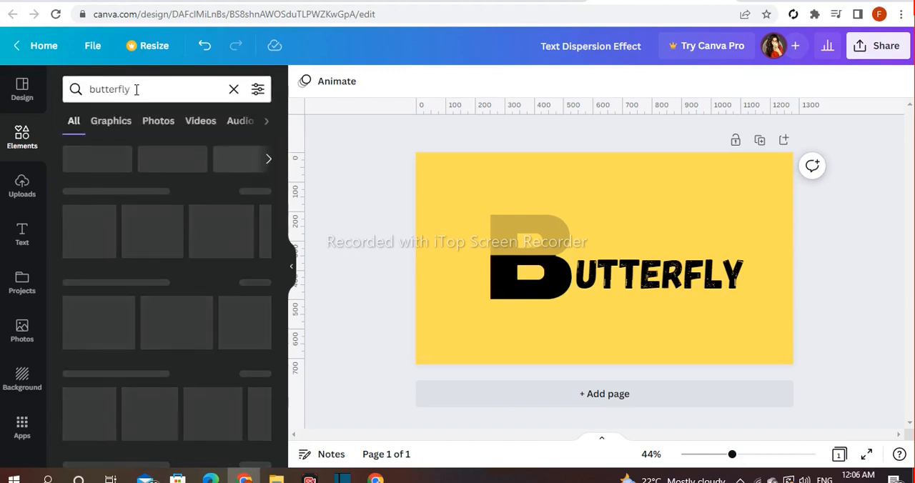
pyautogui.click(262, 192)
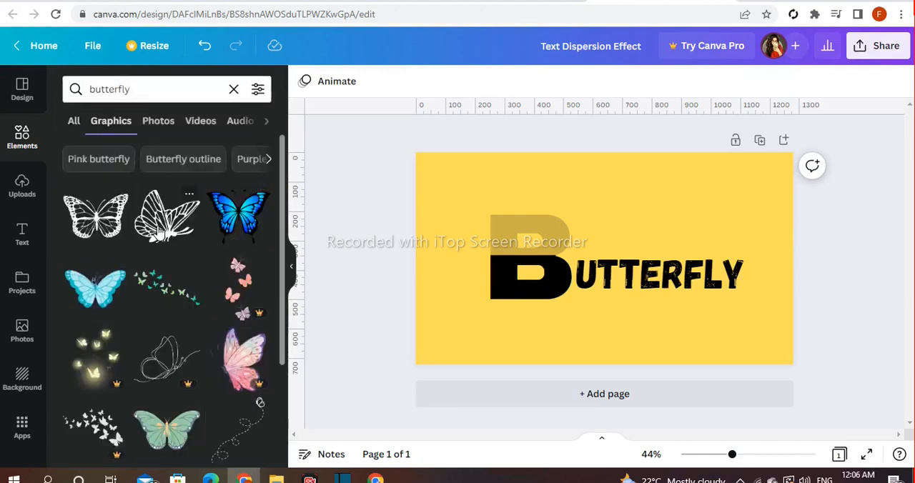
# Step: Add the side-view line-art butterfly, shrink it and place it at the left end of the B's black edge
pyautogui.click(159, 230)
pyautogui.moveTo(656, 218); pyautogui.dragTo(605, 259)
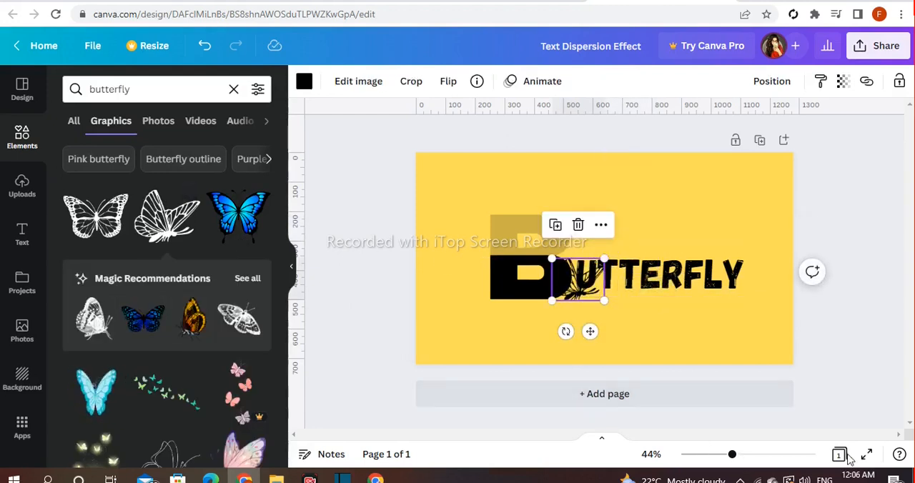
pyautogui.moveTo(732, 455); pyautogui.dragTo(623, 439)
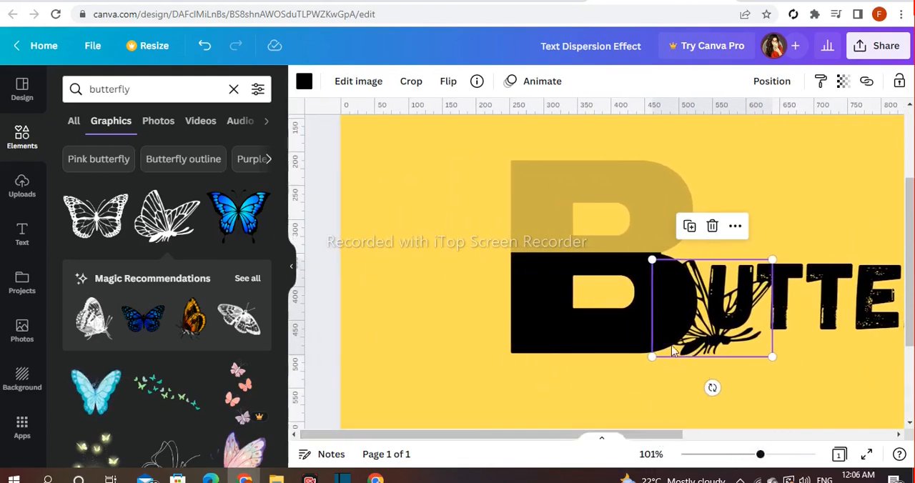
pyautogui.moveTo(702, 330); pyautogui.dragTo(548, 236)
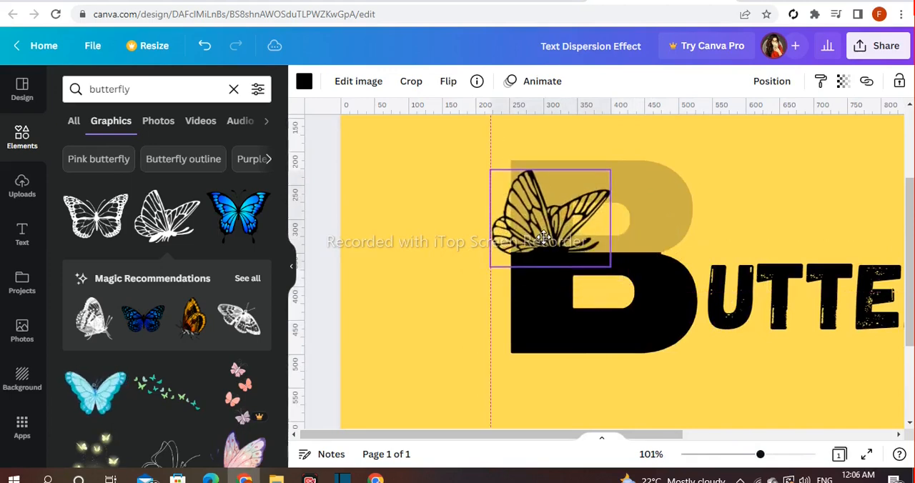
pyautogui.moveTo(610, 171); pyautogui.dragTo(517, 236)
pyautogui.click(430, 236)
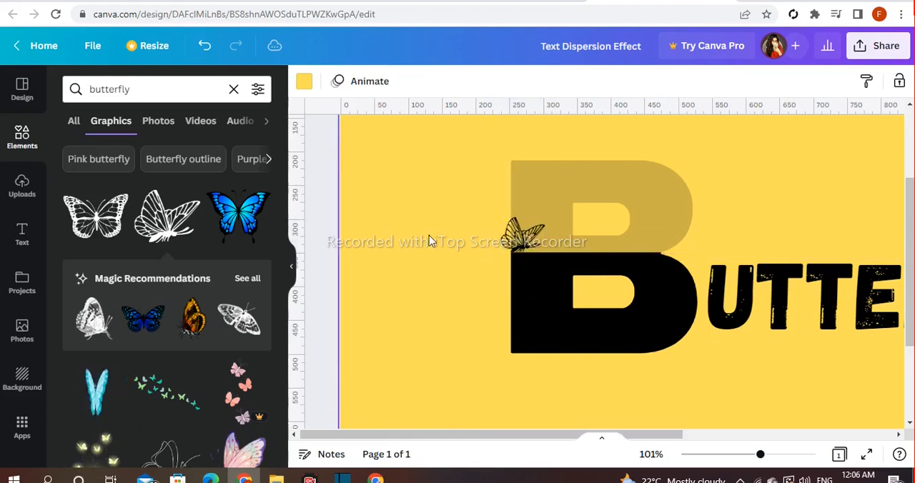
# Step: Duplicate the small butterfly and line the copies up along the upper edge of the B's black half
pyautogui.click(523, 236)
pyautogui.click(500, 185)
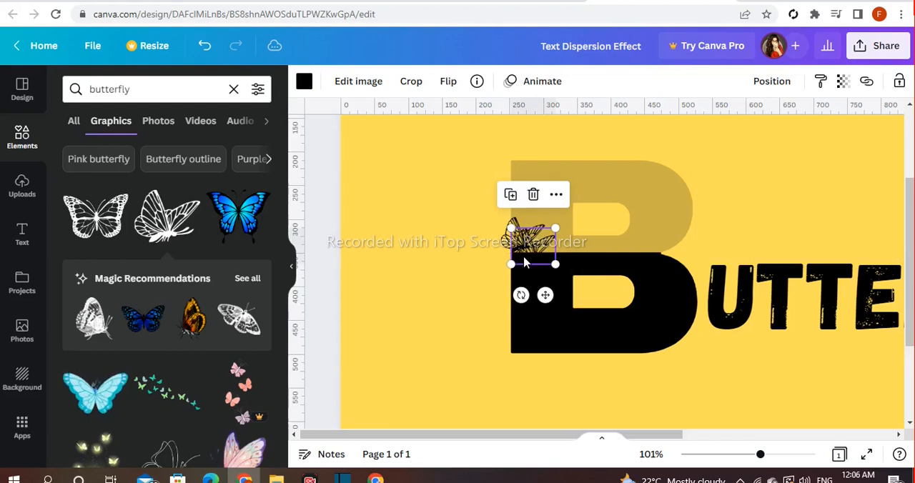
pyautogui.moveTo(532, 248); pyautogui.dragTo(542, 231)
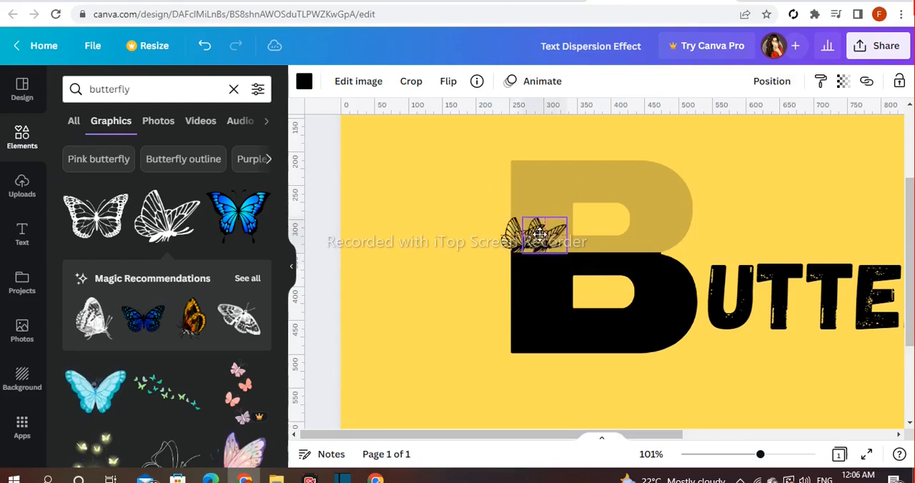
pyautogui.click(522, 185)
pyautogui.moveTo(542, 239); pyautogui.dragTo(652, 241)
pyautogui.click(542, 188)
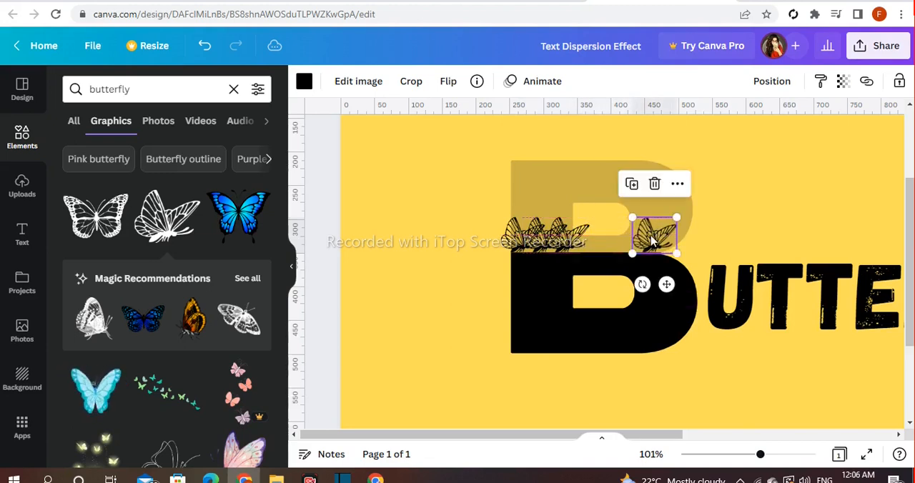
# Step: Flip the right-end butterfly horizontally, duplicate it and place the copies along the same row
pyautogui.click(448, 82)
pyautogui.click(473, 115)
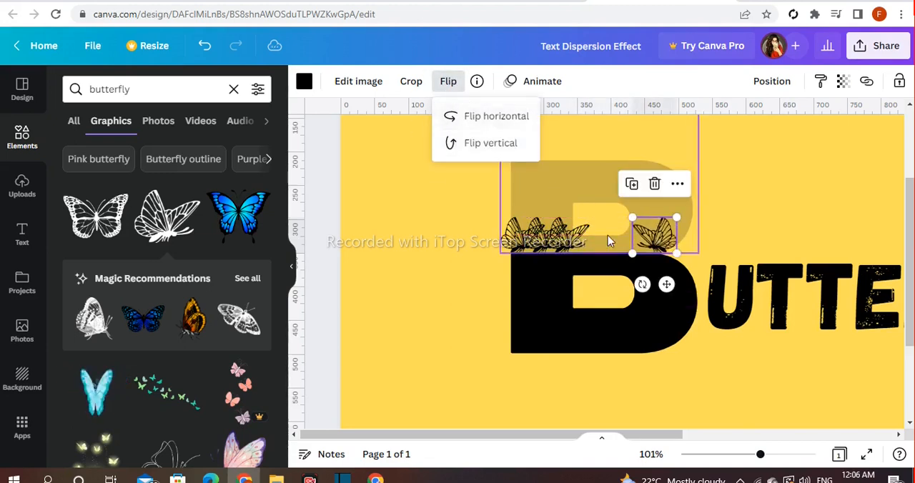
pyautogui.click(631, 184)
pyautogui.moveTo(738, 243); pyautogui.dragTo(621, 242)
pyautogui.click(607, 186)
pyautogui.click(440, 225)
# Step: Cover the strokes of the B's faded upper half with further butterfly copies, leaving the letter's inner opening free
pyautogui.moveTo(760, 456)
pyautogui.mouseDown()
pyautogui.moveTo(768, 458)
pyautogui.moveTo(749, 455)
pyautogui.mouseUp()
pyautogui.click(446, 251)
pyautogui.click(428, 203)
pyautogui.moveTo(459, 267); pyautogui.dragTo(453, 236)
pyautogui.click(427, 178)
pyautogui.moveTo(455, 204)
pyautogui.mouseDown()
pyautogui.moveTo(535, 209)
pyautogui.moveTo(562, 237)
pyautogui.moveTo(447, 197)
pyautogui.mouseUp()
pyautogui.click(451, 160)
pyautogui.click(482, 160)
pyautogui.click(511, 160)
pyautogui.click(533, 178)
pyautogui.moveTo(471, 184); pyautogui.dragTo(467, 195)
pyautogui.click(428, 159)
pyautogui.moveTo(360, 221); pyautogui.dragTo(467, 242)
pyautogui.click(502, 218)
pyautogui.click(483, 164)
pyautogui.click(513, 173)
pyautogui.click(562, 207)
pyautogui.click(538, 165)
pyautogui.click(476, 207)
pyautogui.click(486, 191)
pyautogui.click(514, 193)
pyautogui.click(492, 152)
pyautogui.click(450, 200)
pyautogui.click(720, 195)
# Step: Adjust the positions of individual butterflies so they follow the outline of the B's faded half
pyautogui.moveTo(750, 455)
pyautogui.mouseDown()
pyautogui.moveTo(733, 456)
pyautogui.moveTo(753, 455)
pyautogui.mouseUp()
pyautogui.moveTo(415, 193); pyautogui.dragTo(427, 190)
pyautogui.click(407, 194)
pyautogui.moveTo(398, 233); pyautogui.dragTo(436, 233)
pyautogui.moveTo(409, 197); pyautogui.dragTo(415, 206)
pyautogui.click(353, 206)
pyautogui.click(415, 210)
pyautogui.click(415, 209)
pyautogui.click(624, 221)
pyautogui.click(499, 197)
pyautogui.moveTo(499, 197); pyautogui.dragTo(509, 187)
pyautogui.press('Escape')
# Step: Group the lettering, yellow square and small butterflies, and shift the group slightly down and to the right
pyautogui.click(500, 214)
pyautogui.click(464, 228)
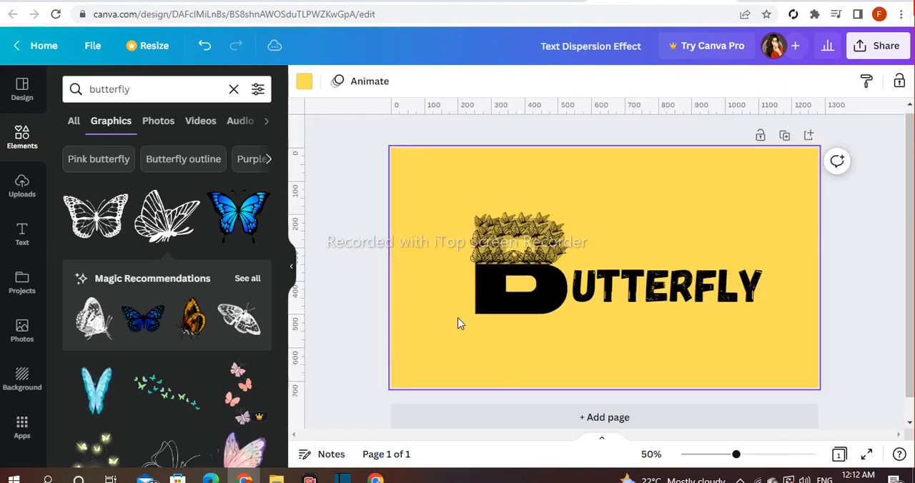
pyautogui.rightClick(450, 324)
pyautogui.moveTo(427, 334); pyautogui.dragTo(798, 207)
pyautogui.click(637, 152)
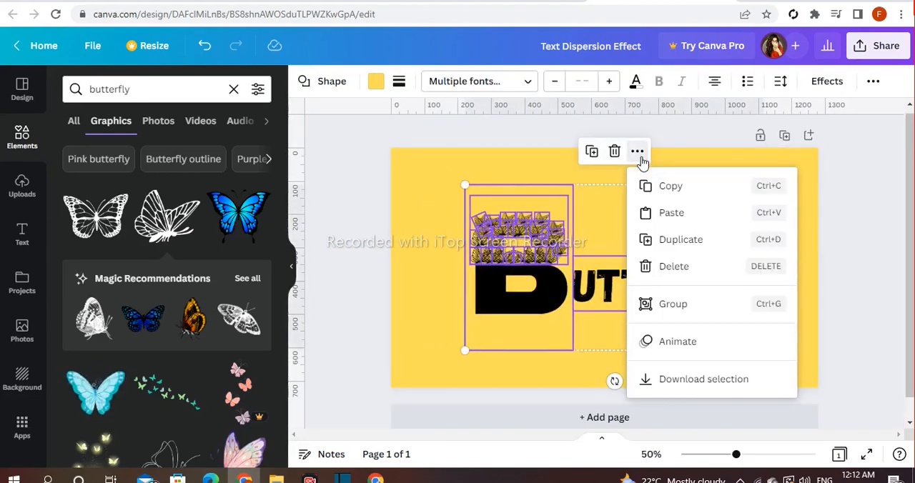
pyautogui.click(680, 306)
pyautogui.moveTo(550, 280); pyautogui.dragTo(517, 334)
pyautogui.click(352, 266)
# Step: Add another side-view butterfly, place it in the canvas's upper-left corner and tilt it counter-clockwise
pyautogui.click(183, 218)
pyautogui.moveTo(611, 265); pyautogui.dragTo(468, 188)
pyautogui.moveTo(445, 213); pyautogui.dragTo(502, 170)
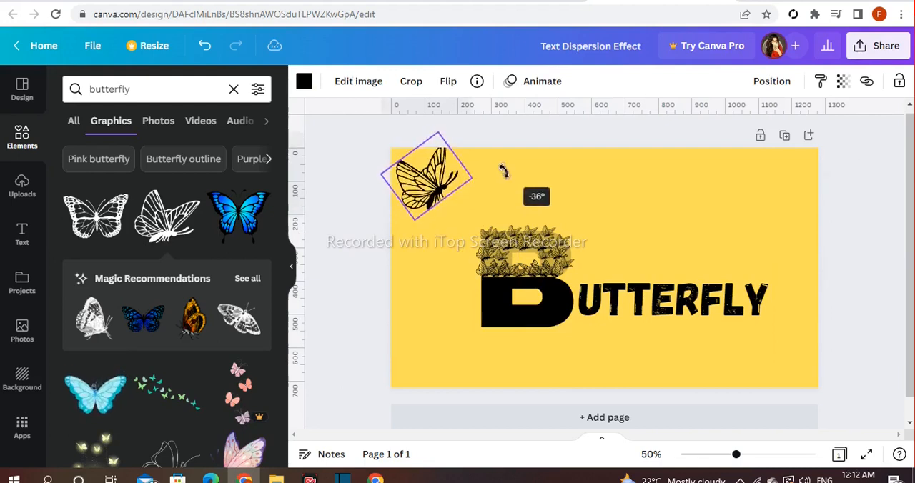
pyautogui.moveTo(421, 169); pyautogui.dragTo(421, 173)
pyautogui.moveTo(448, 143); pyautogui.dragTo(445, 150)
# Step: Place a smaller, tilted butterfly copy diagonally below the large corner butterfly
pyautogui.moveTo(429, 186); pyautogui.dragTo(442, 207)
pyautogui.click(407, 257)
pyautogui.moveTo(434, 221); pyautogui.dragTo(446, 205)
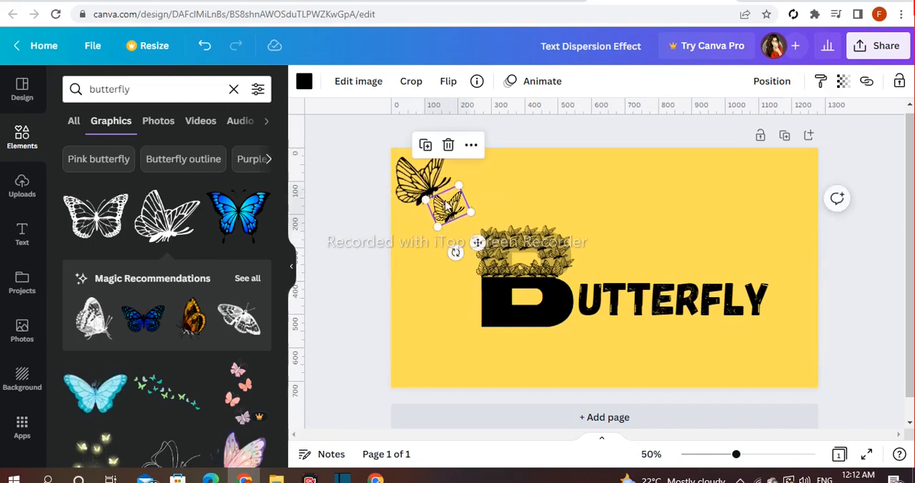
pyautogui.moveTo(455, 253); pyautogui.dragTo(465, 255)
pyautogui.moveTo(448, 226); pyautogui.dragTo(447, 208)
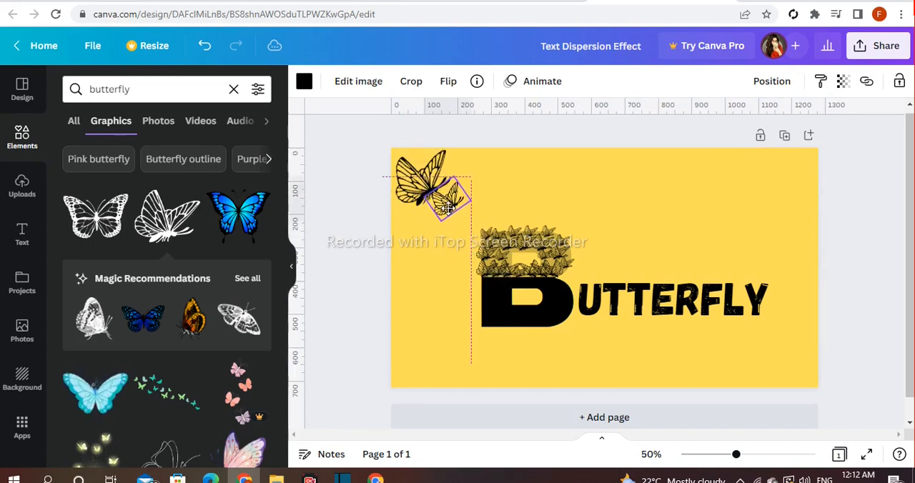
pyautogui.click(538, 203)
pyautogui.click(583, 176)
pyautogui.click(452, 206)
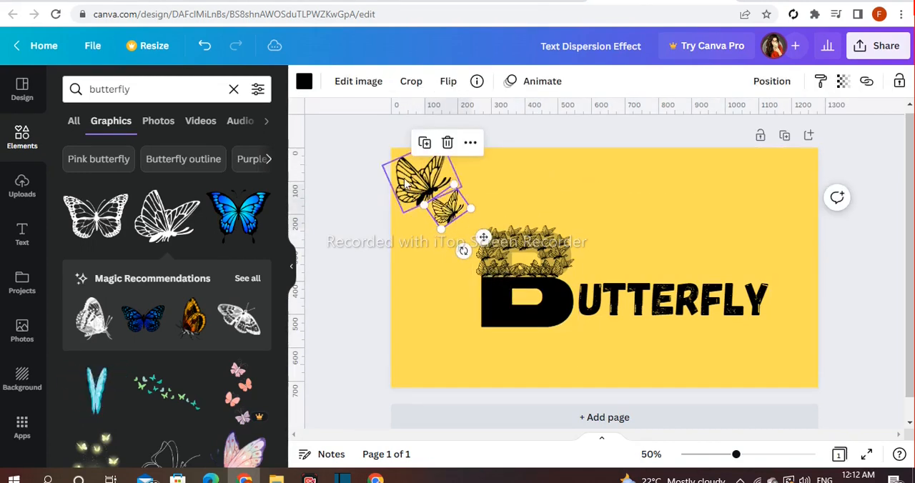
# Step: Shrink the large corner butterfly slightly and reposition the smaller one next to it
pyautogui.click(435, 177)
pyautogui.moveTo(442, 140); pyautogui.dragTo(439, 147)
pyautogui.moveTo(431, 184); pyautogui.dragTo(444, 207)
pyautogui.click(526, 200)
pyautogui.click(439, 208)
# Step: Duplicate the smaller butterfly, then resize and rotate the copy to continue the diagonal trail toward the B
pyautogui.click(422, 140)
pyautogui.click(443, 199)
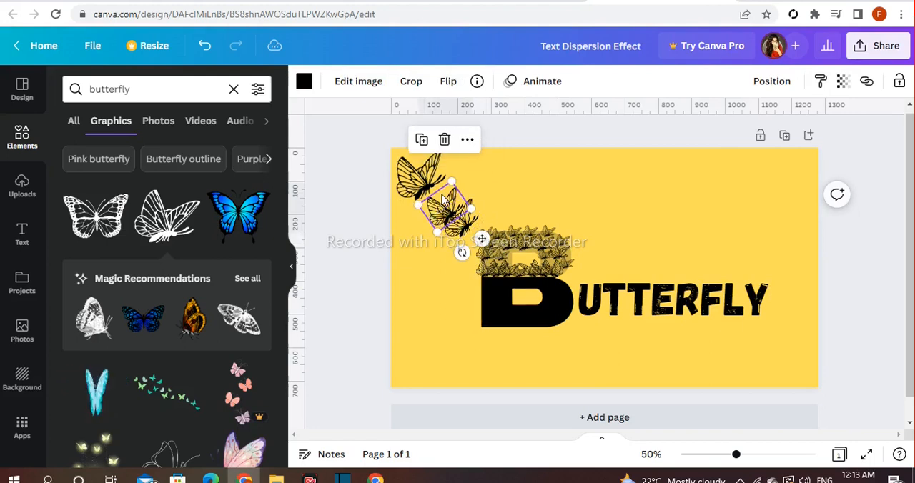
pyautogui.moveTo(479, 238); pyautogui.dragTo(474, 235)
pyautogui.click(515, 192)
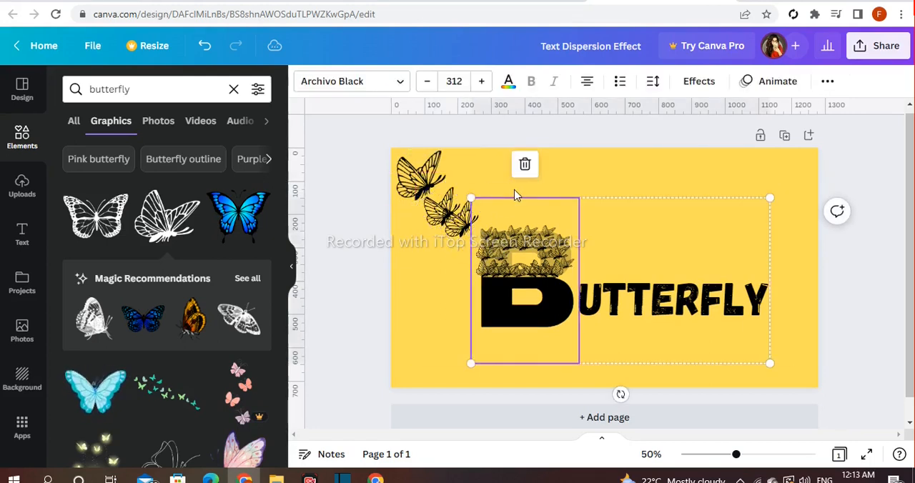
pyautogui.click(462, 231)
pyautogui.moveTo(468, 196); pyautogui.dragTo(462, 209)
pyautogui.moveTo(474, 269); pyautogui.dragTo(494, 262)
# Step: Add a fourth butterfly next to the B's upper-left corner and adjust the others to complete the diagonal trail
pyautogui.click(536, 170)
pyautogui.moveTo(444, 208); pyautogui.dragTo(397, 170)
pyautogui.click(494, 183)
pyautogui.moveTo(437, 209); pyautogui.dragTo(474, 226)
pyautogui.hotkey('ctrl', 'd')
pyautogui.moveTo(471, 207); pyautogui.dragTo(474, 217)
pyautogui.click(552, 180)
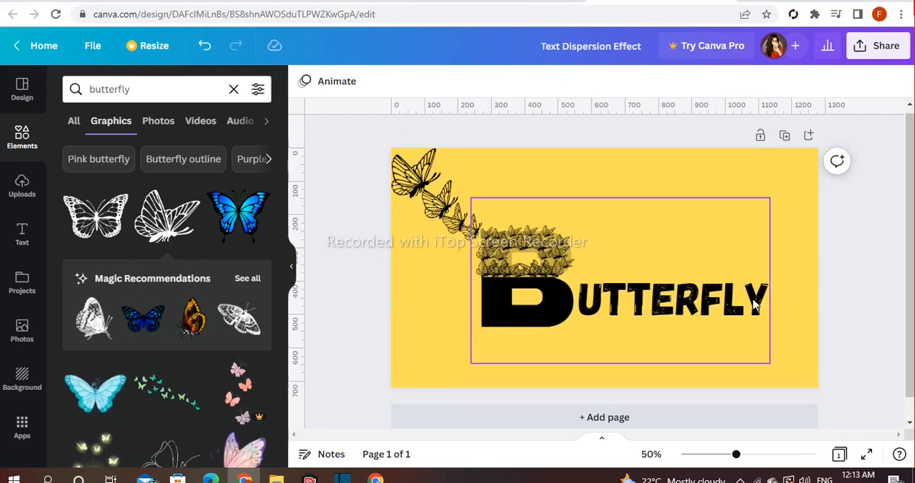
# Step: Ungroup the lettering, yellow square and small butterflies
pyautogui.moveTo(439, 336); pyautogui.dragTo(797, 245)
pyautogui.click(831, 271)
pyautogui.click(740, 331)
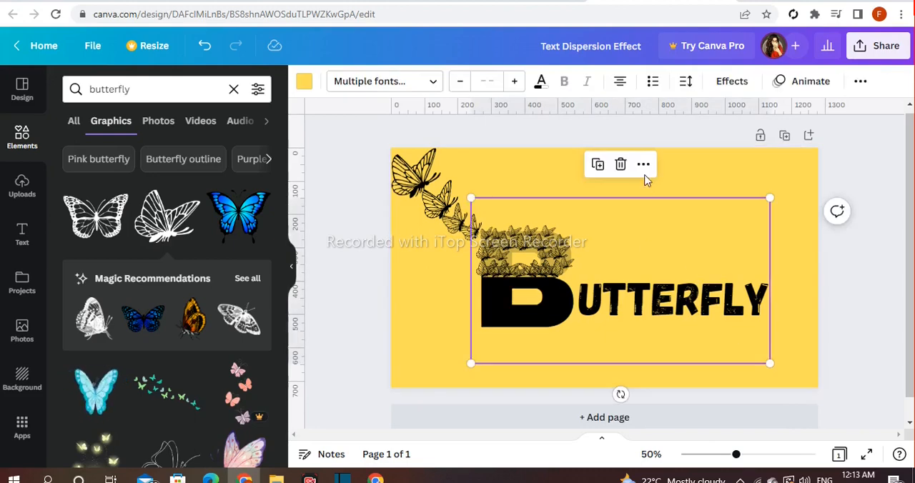
pyautogui.click(643, 167)
pyautogui.click(676, 368)
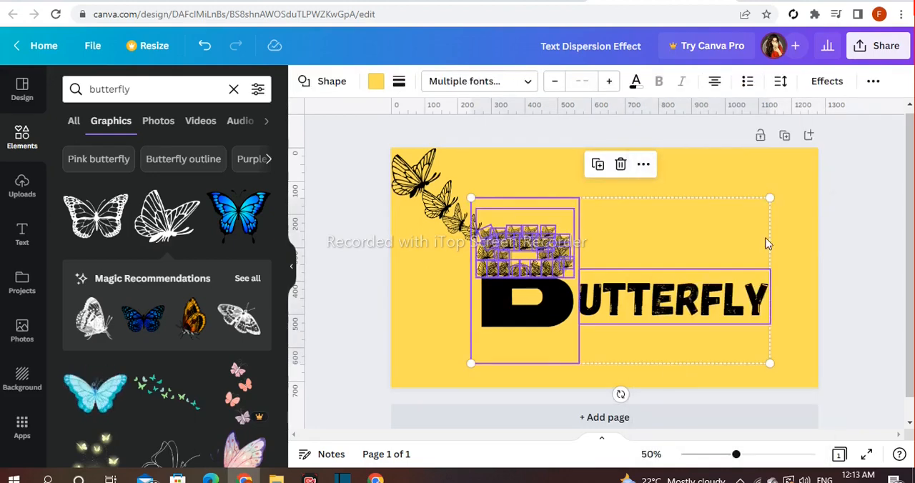
pyautogui.click(755, 247)
# Step: Raise the yellow square's transparency value so it fully hides the B's upper half behind the butterflies
pyautogui.click(521, 222)
pyautogui.click(894, 83)
pyautogui.click(833, 113)
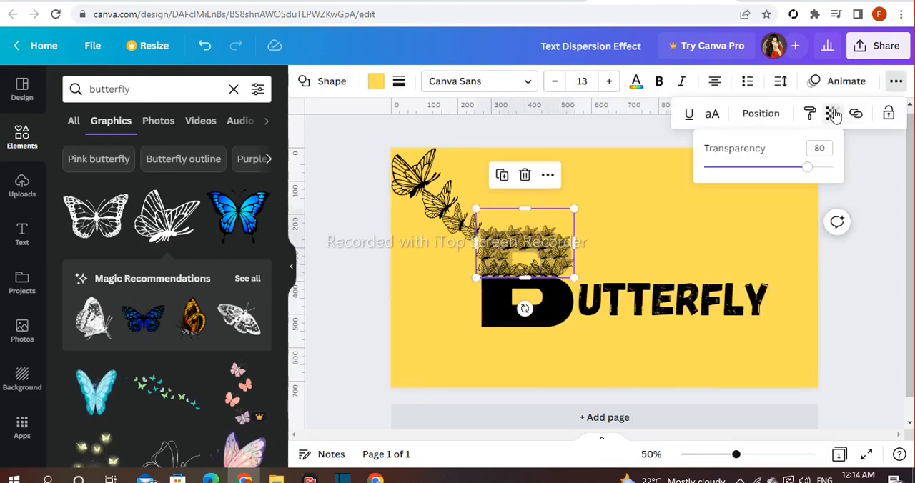
pyautogui.moveTo(806, 172); pyautogui.dragTo(830, 168)
pyautogui.click(850, 164)
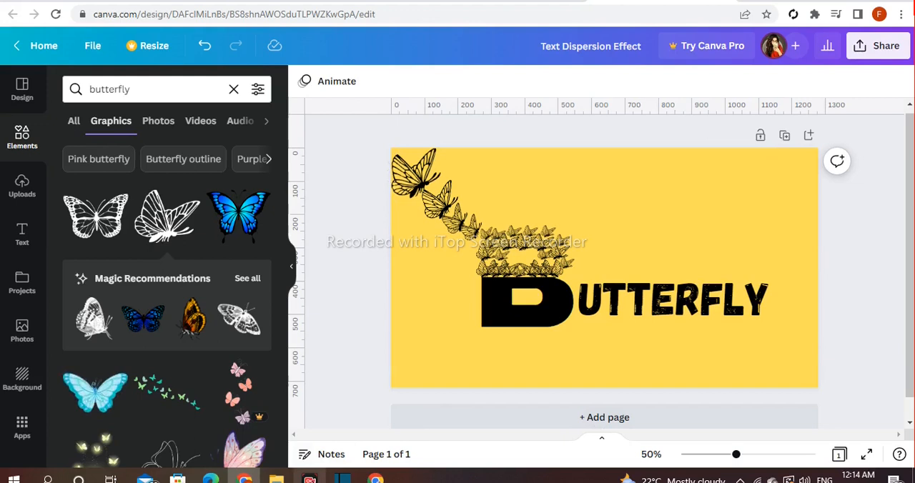
# Step: Nudge the large B up slightly beneath the butterflies
pyautogui.click(530, 315)
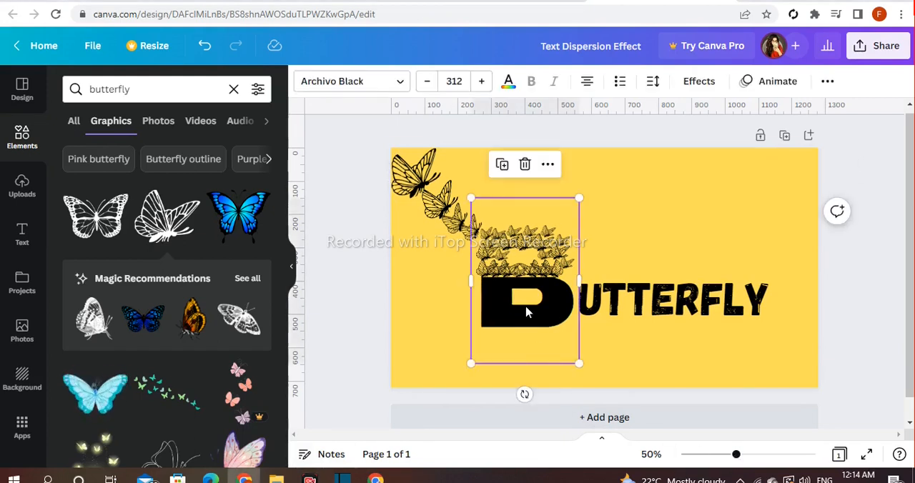
pyautogui.click(870, 285)
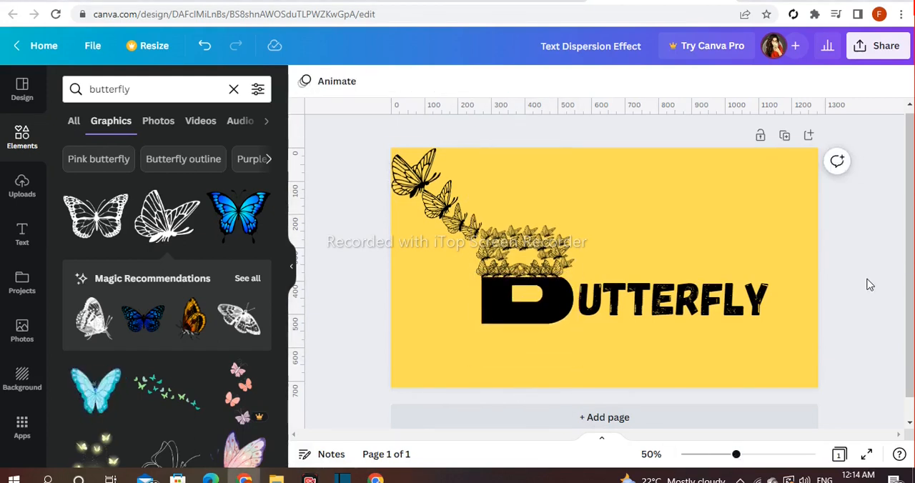
pyautogui.click(292, 266)
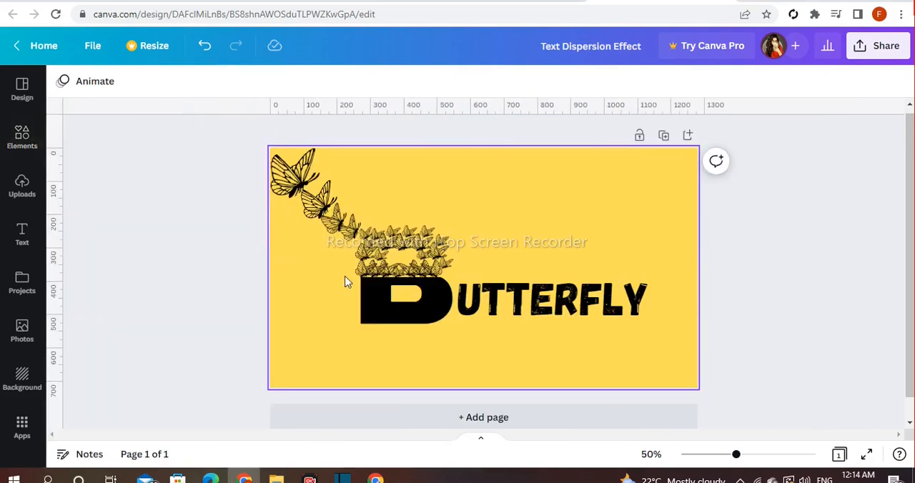
# Step: Set the font of the "utterfly" text to League Gothic and move the text against the large B
pyautogui.click(542, 309)
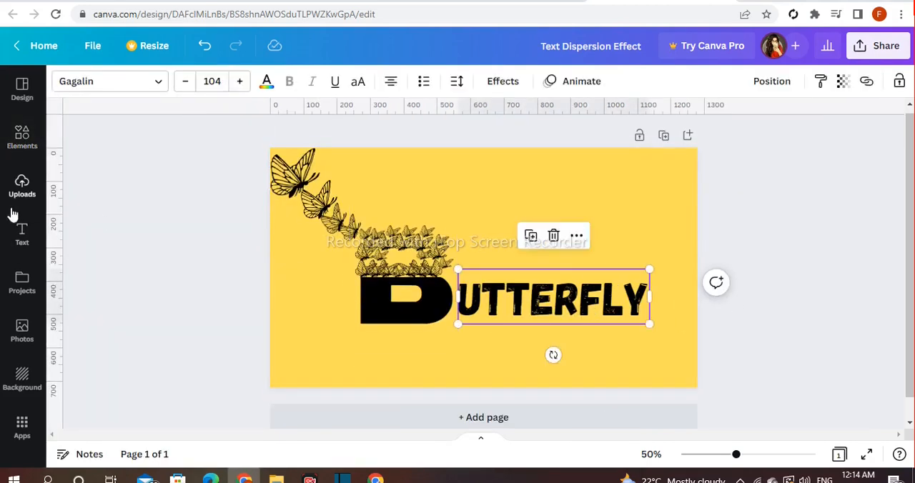
pyautogui.click(20, 187)
pyautogui.click(21, 137)
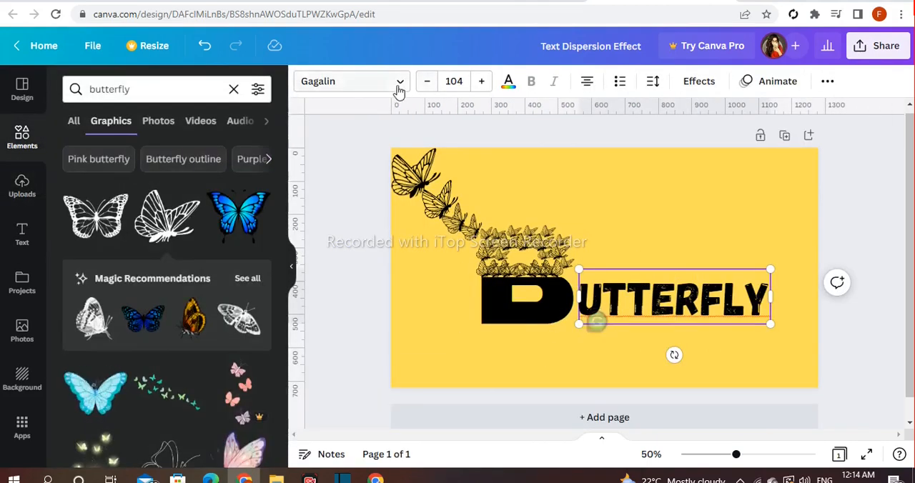
pyautogui.click(398, 86)
pyautogui.click(133, 251)
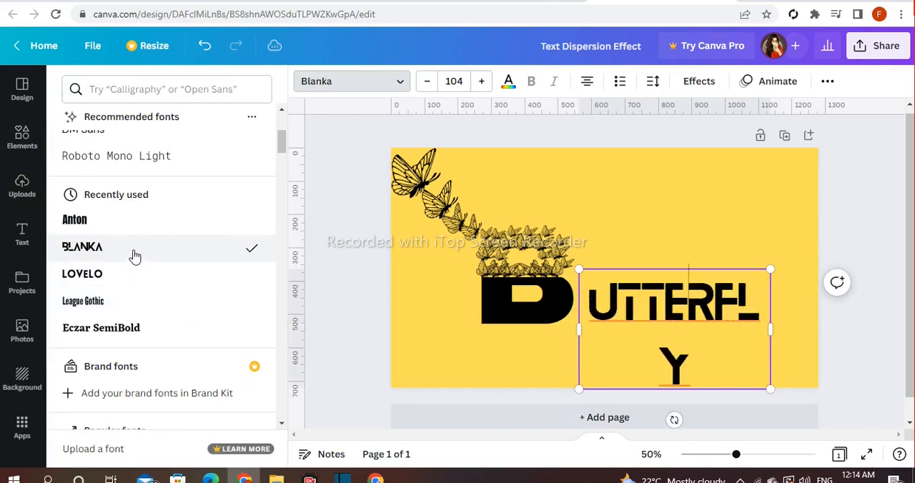
pyautogui.click(130, 272)
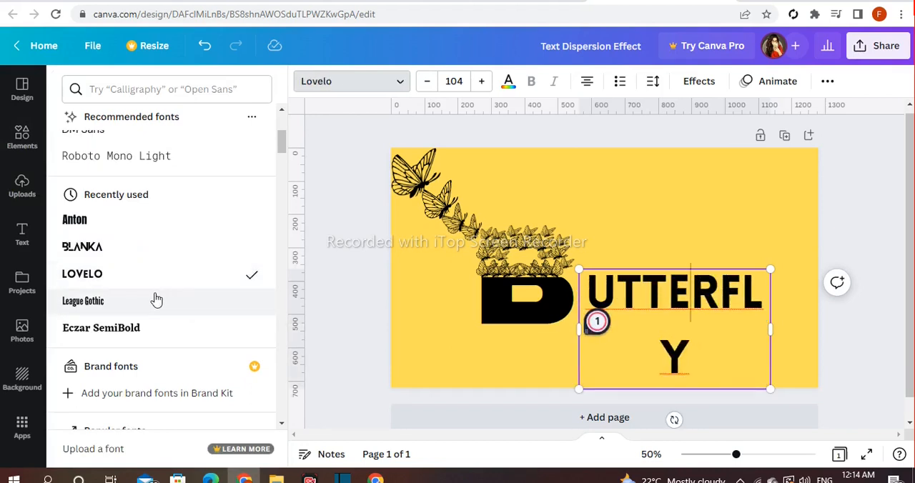
pyautogui.click(828, 352)
pyautogui.moveTo(672, 297); pyautogui.dragTo(621, 302)
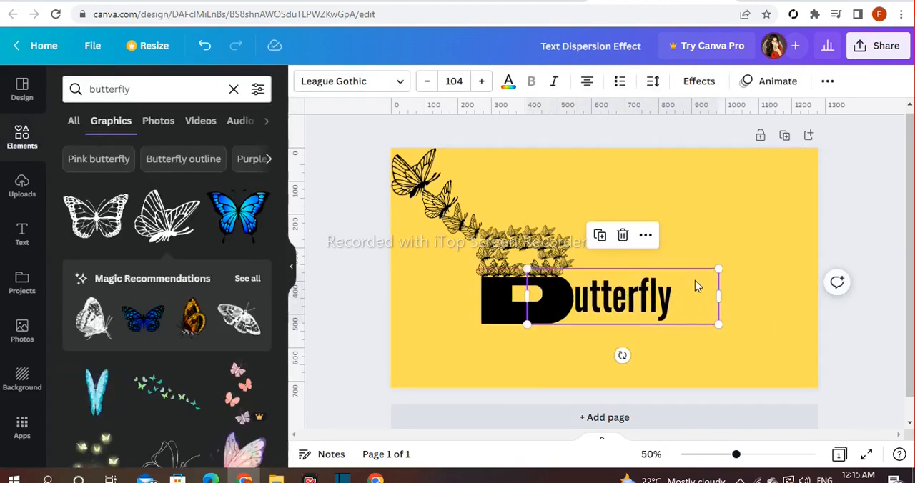